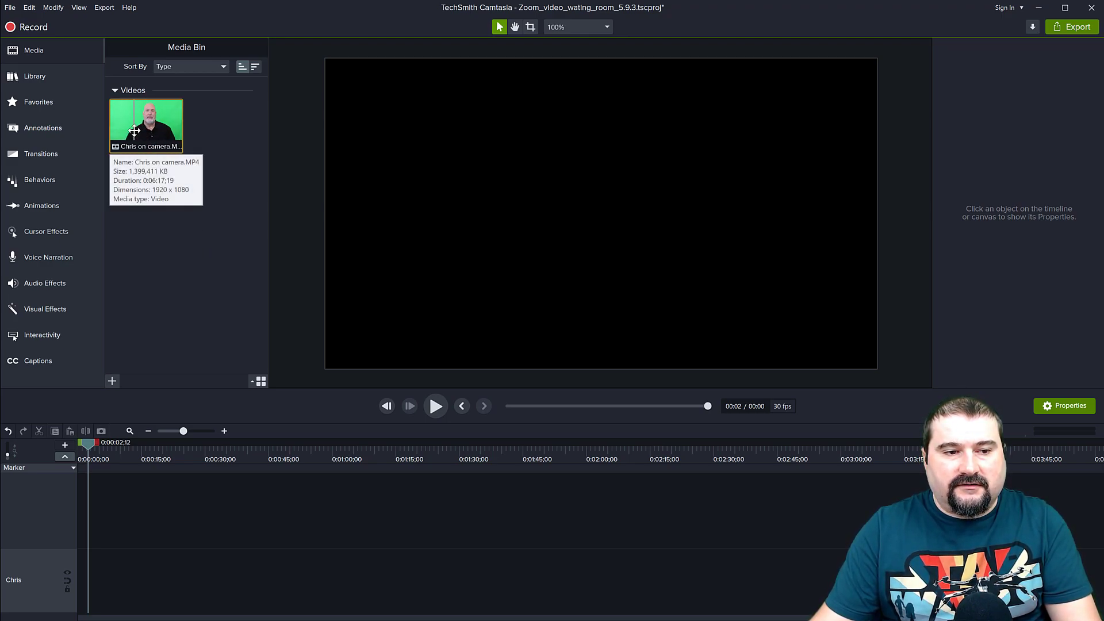
# Step: Place the green-screen camera clip at the start of the existing timeline track and silence its audio
pyautogui.moveTo(134, 131); pyautogui.dragTo(56, 579)
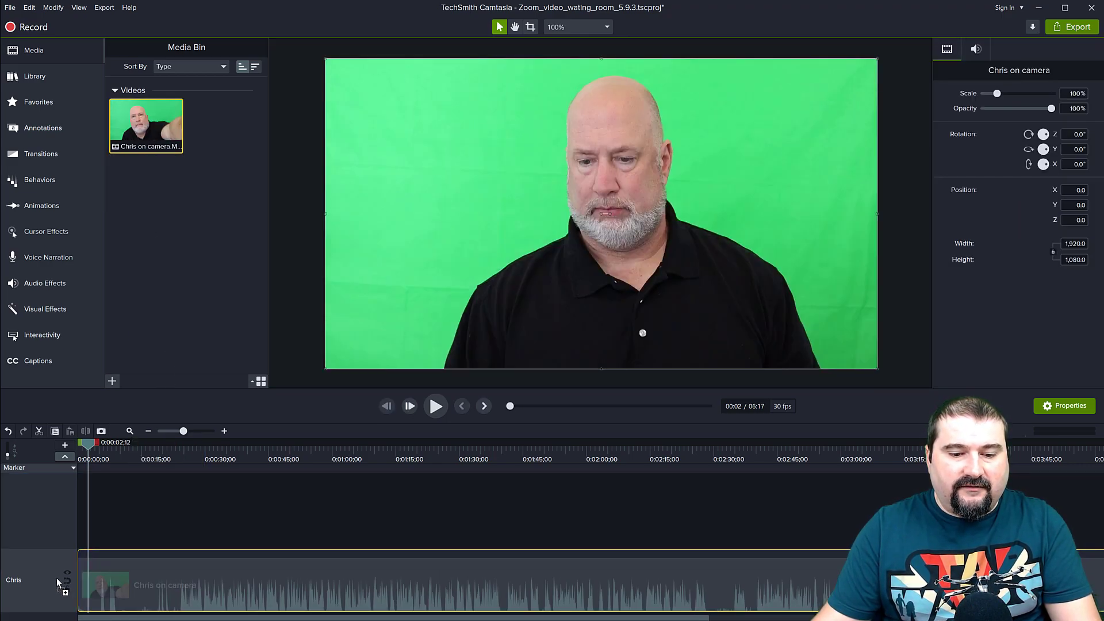
pyautogui.rightClick(192, 582)
pyautogui.click(230, 498)
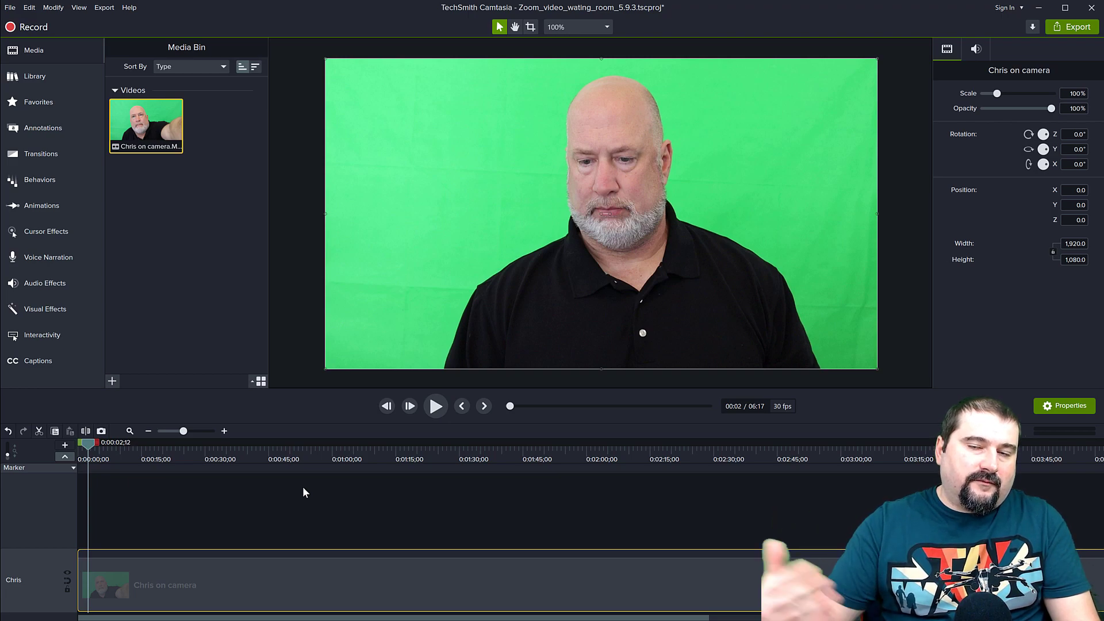
pyautogui.moveTo(458, 267)
pyautogui.mouseDown()
pyautogui.moveTo(777, 276)
pyautogui.moveTo(457, 266)
pyautogui.mouseUp()
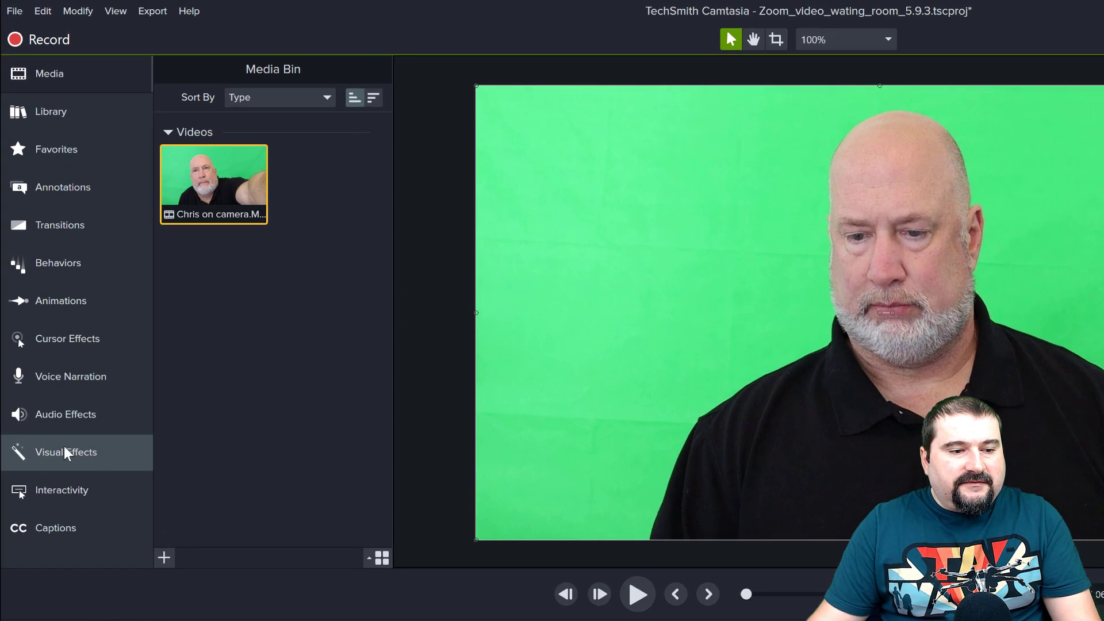
# Step: Apply the Remove a Color visual effect to the camera clip and show its effect settings
pyautogui.click(63, 456)
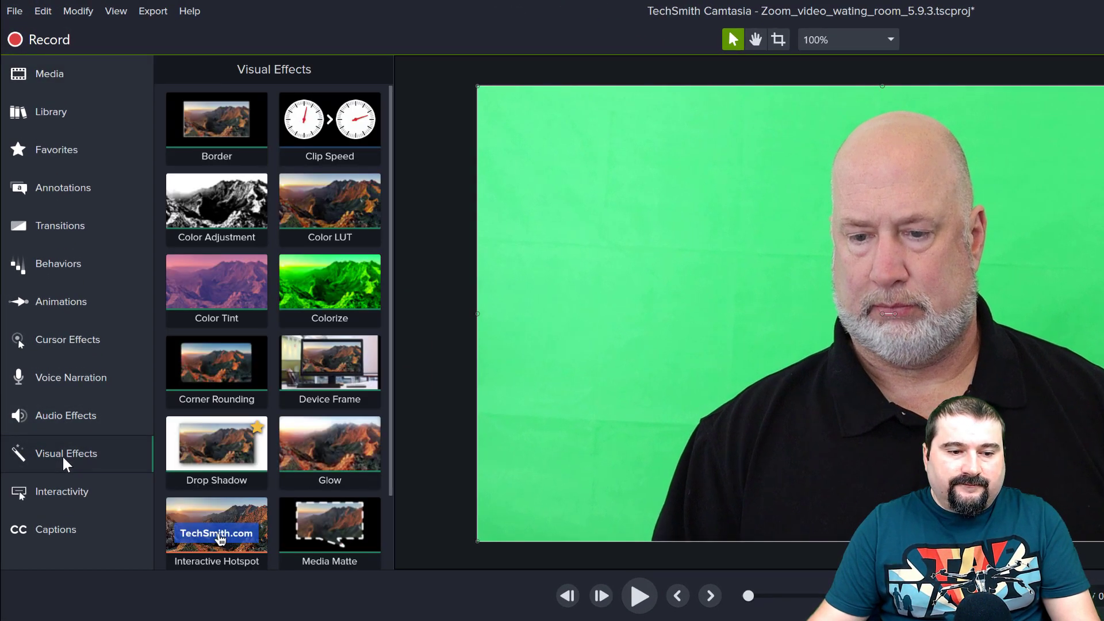
pyautogui.scroll(-2, 293, 435)
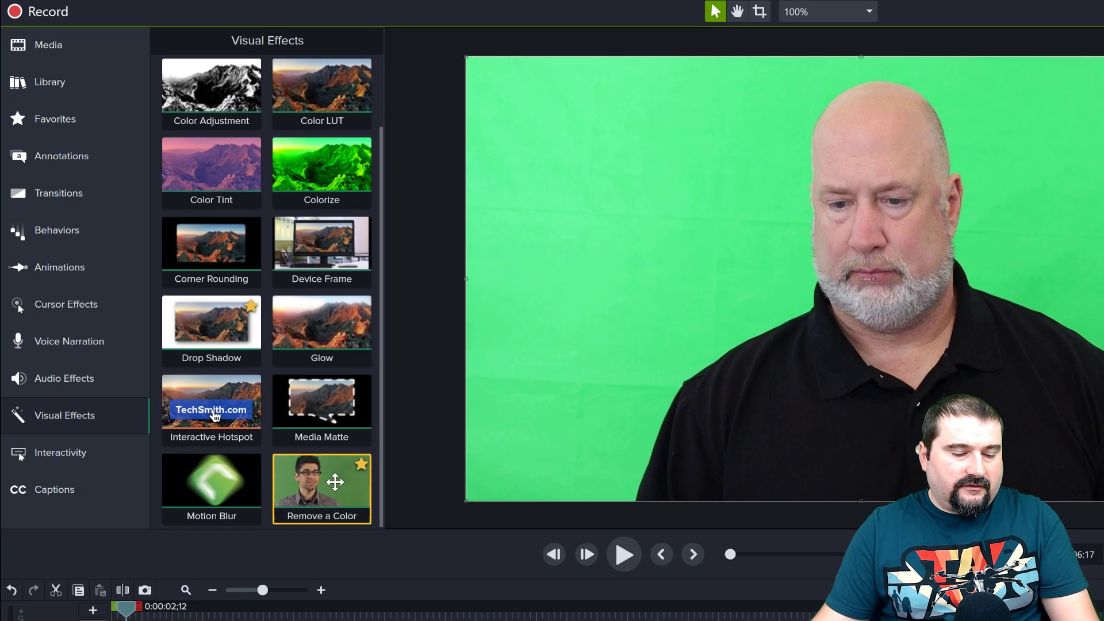
pyautogui.moveTo(335, 482); pyautogui.dragTo(214, 581)
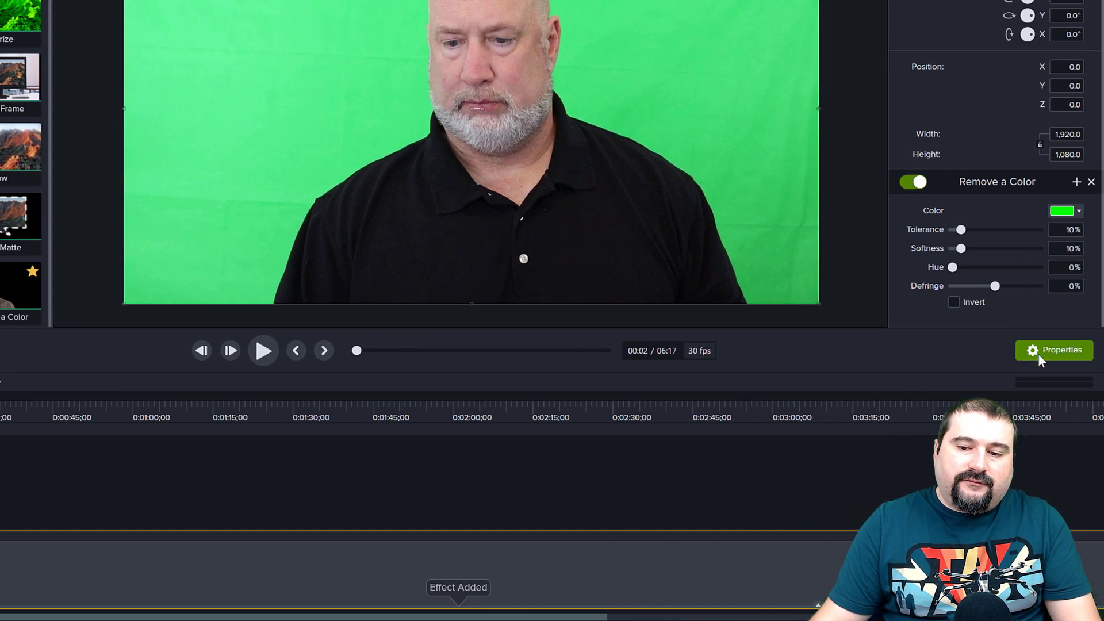
pyautogui.click(1039, 354)
pyautogui.click(1051, 353)
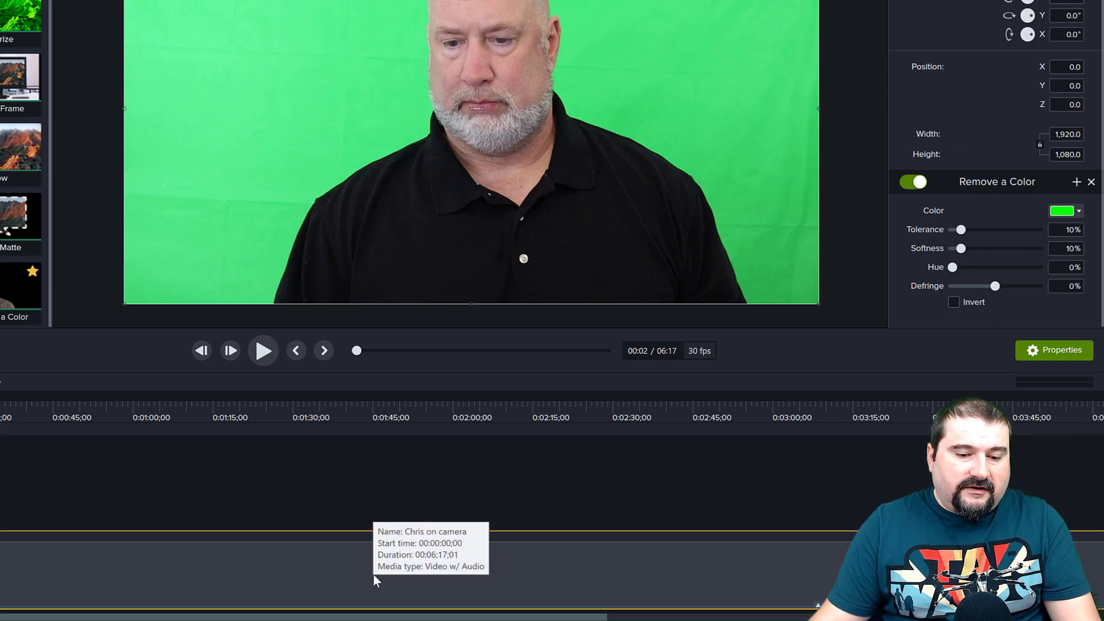
pyautogui.click(383, 471)
pyautogui.click(378, 591)
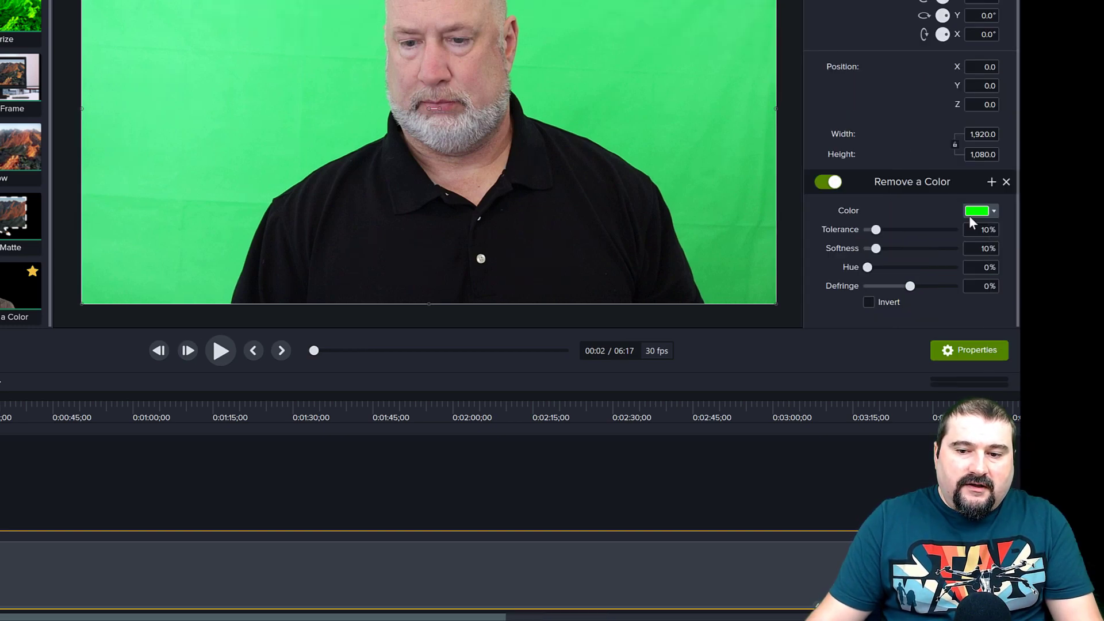
# Step: Set the color to remove by sampling the green backdrop (#40D26E) just beside the presenter's shoulder
pyautogui.click(977, 212)
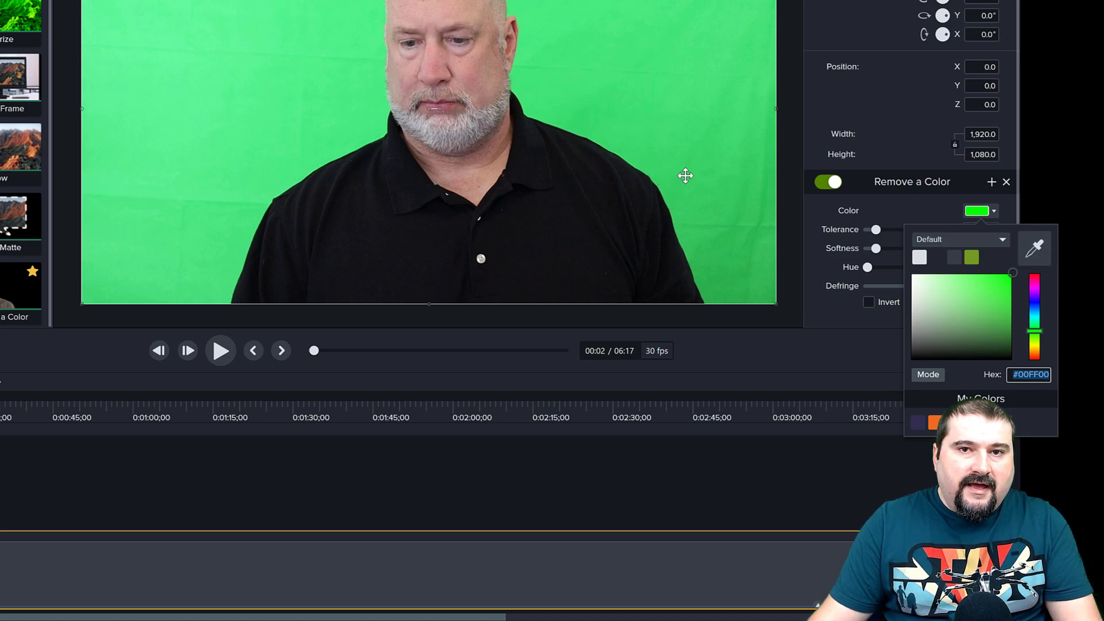
pyautogui.click(691, 197)
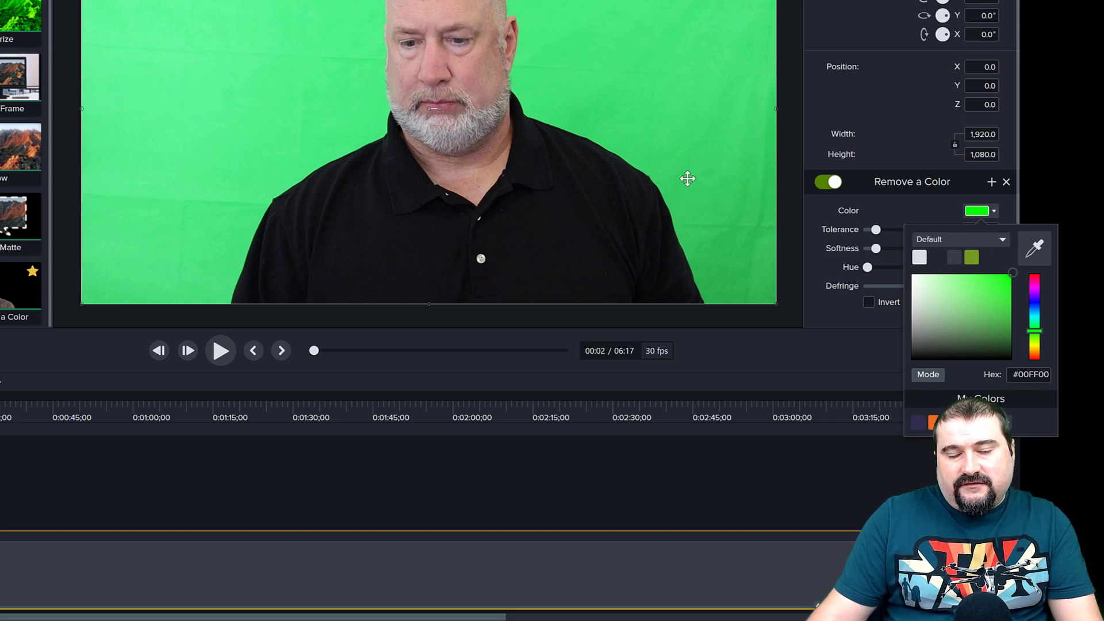
pyautogui.scroll(2, 653, 173)
pyautogui.scroll(3, 653, 174)
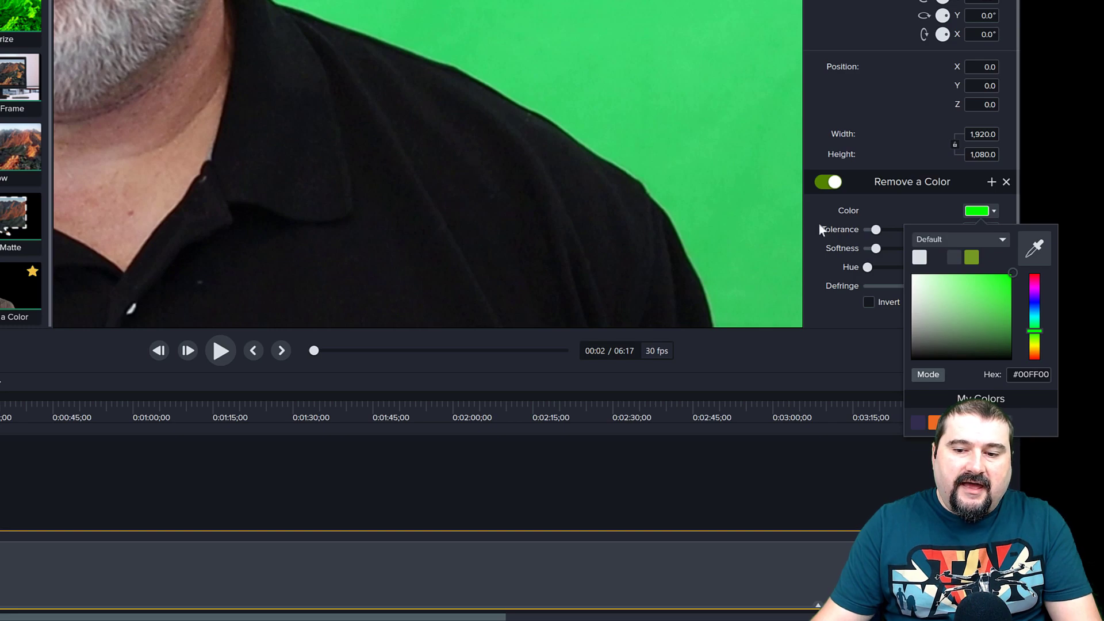
pyautogui.click(1033, 250)
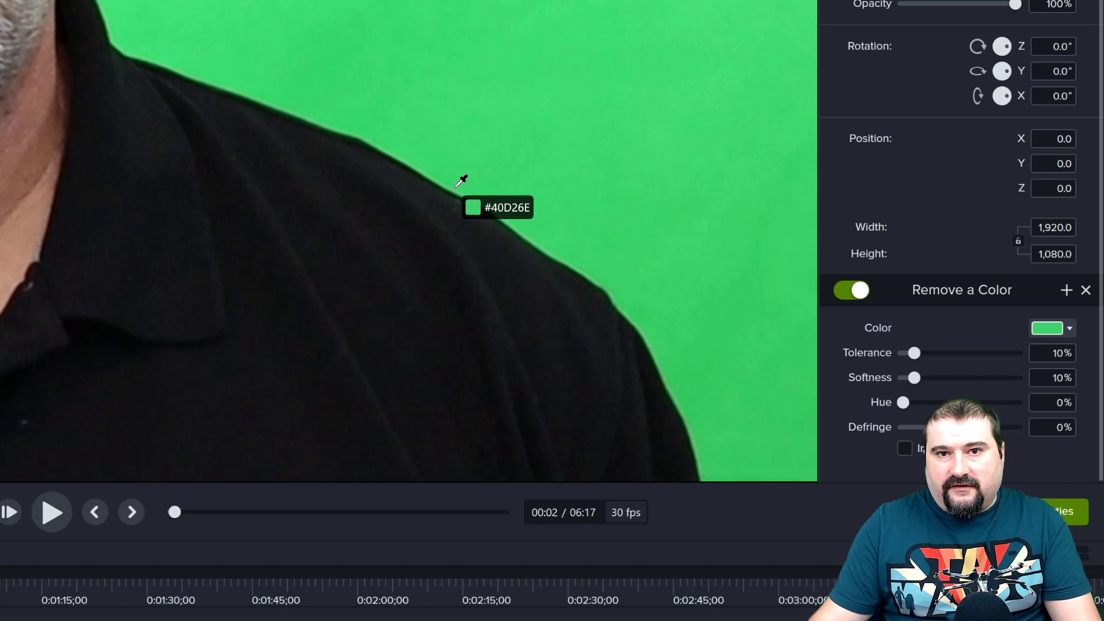
pyautogui.click(461, 182)
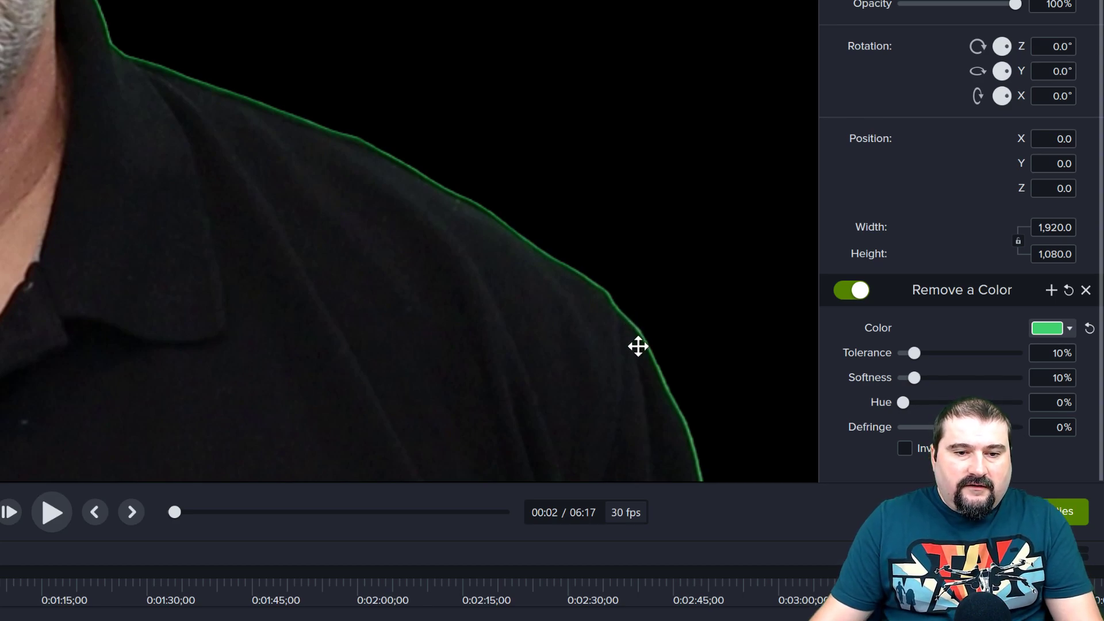
# Step: Set the Remove a Color tolerance to 23%
pyautogui.scroll(-6, 638, 346)
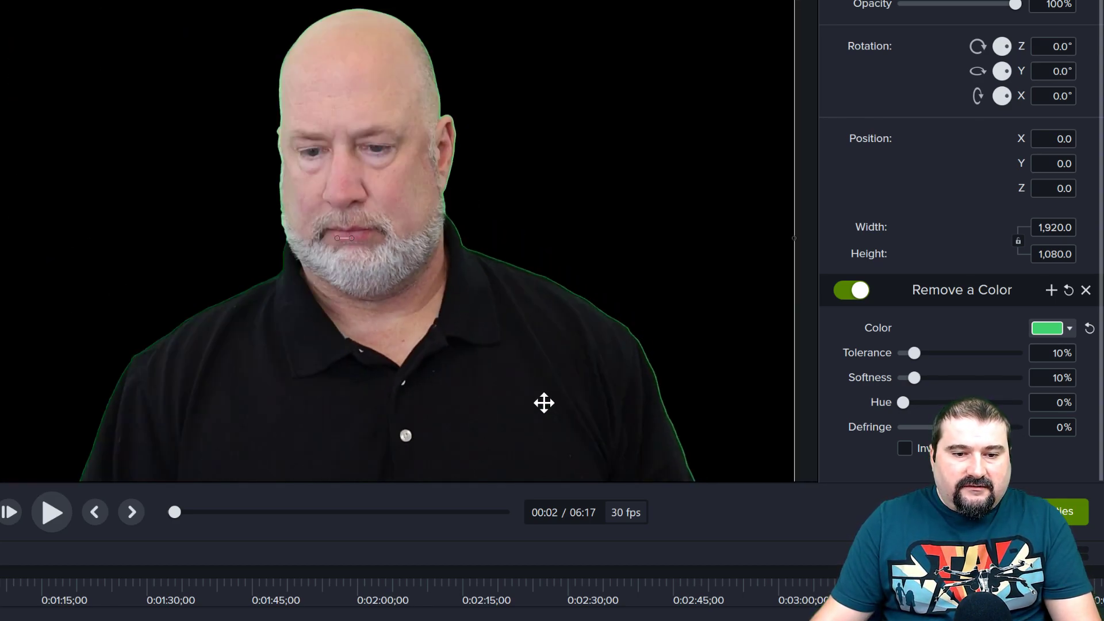
pyautogui.moveTo(496, 397); pyautogui.dragTo(492, 338)
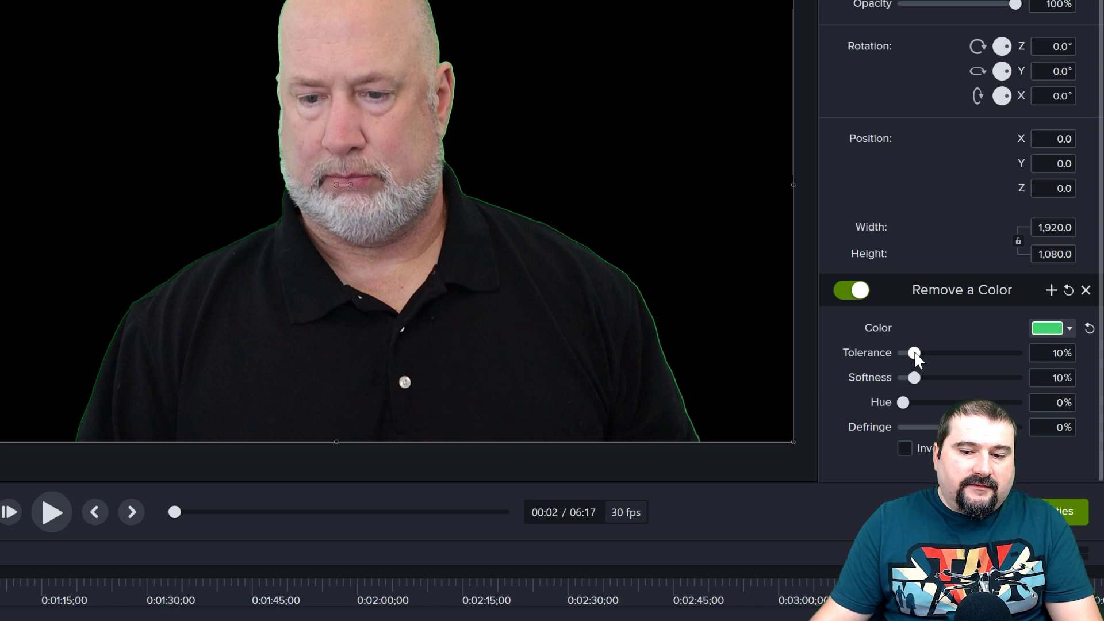
pyautogui.moveTo(915, 353); pyautogui.dragTo(931, 353)
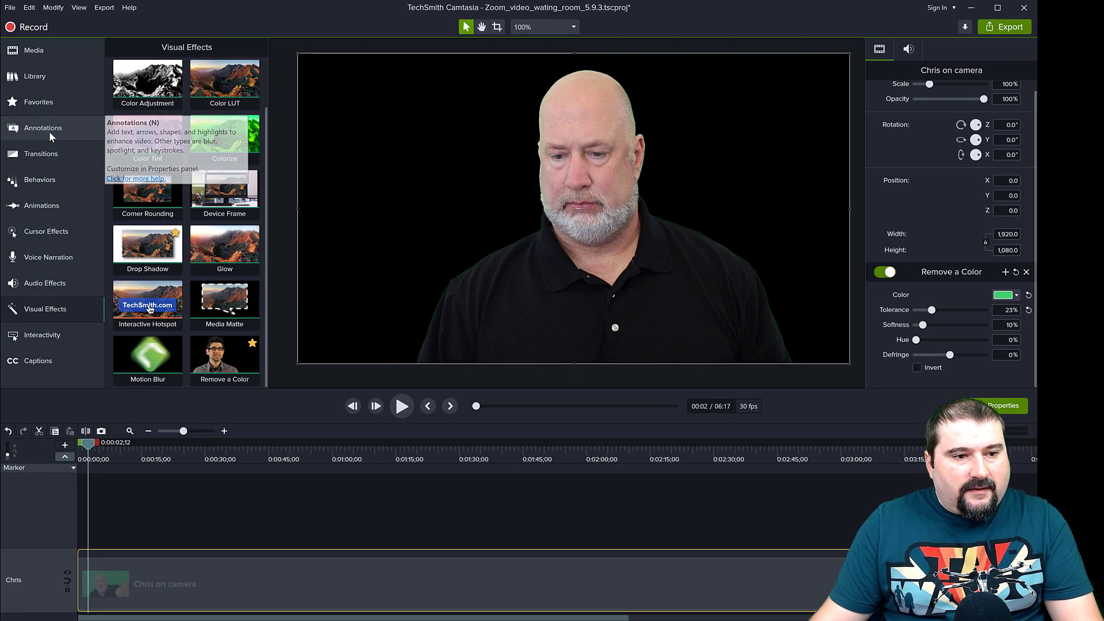
# Step: Add a white rectangle shape that fills the whole 1920 x 1080 canvas
pyautogui.click(49, 131)
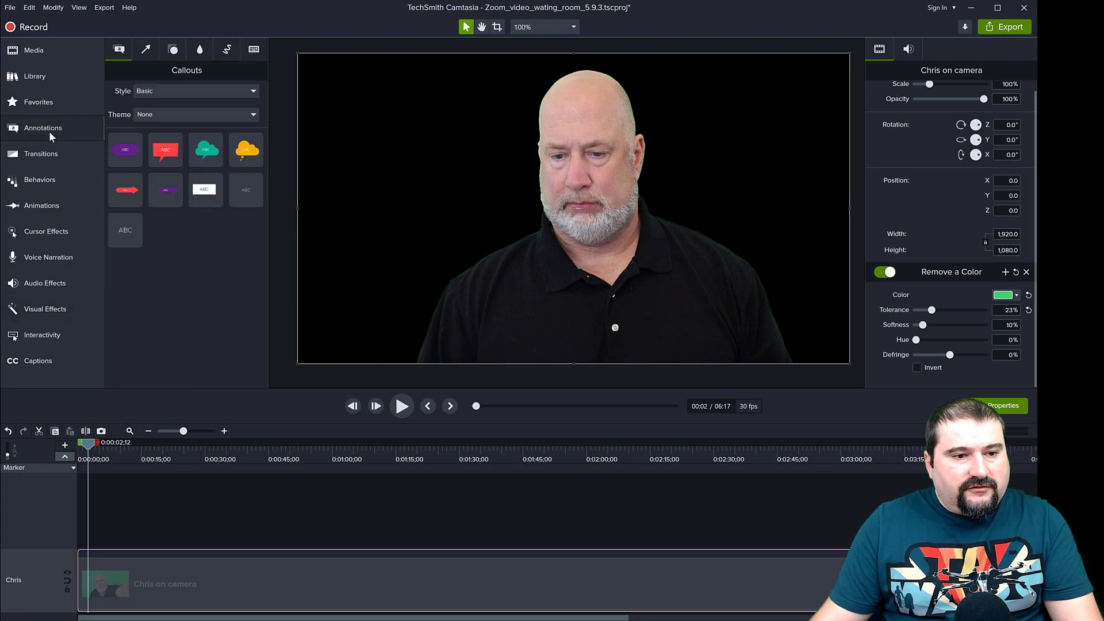
pyautogui.click(173, 50)
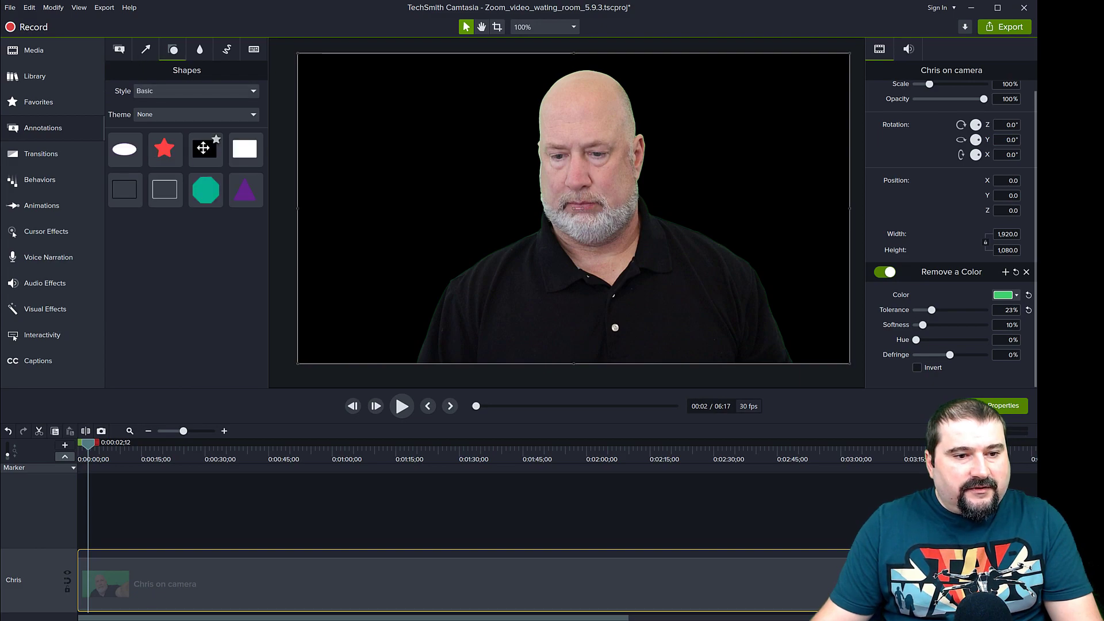
pyautogui.moveTo(243, 158); pyautogui.dragTo(850, 364)
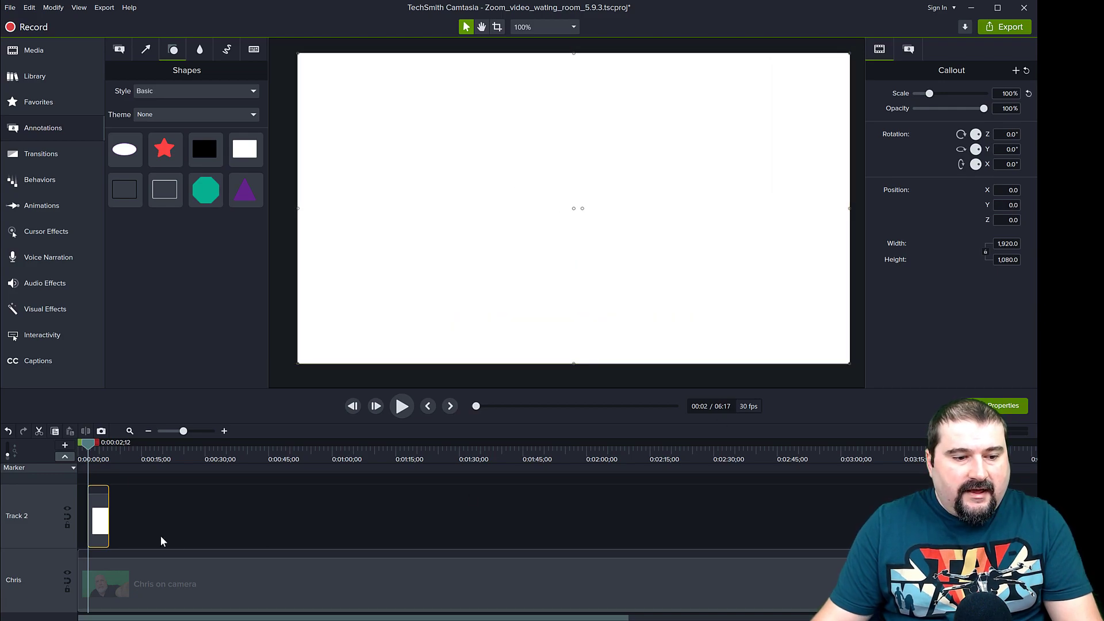
# Step: Move the white rectangle to the timeline start beneath the camera clip and extend it along the clip's length
pyautogui.moveTo(90, 524); pyautogui.dragTo(35, 585)
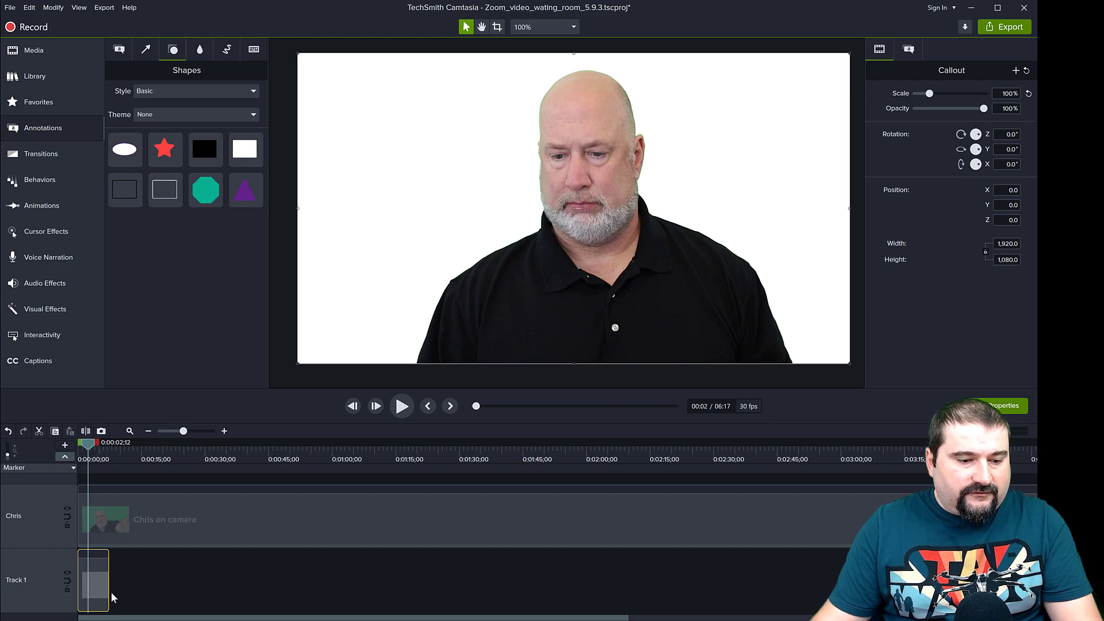
pyautogui.moveTo(107, 592); pyautogui.dragTo(849, 593)
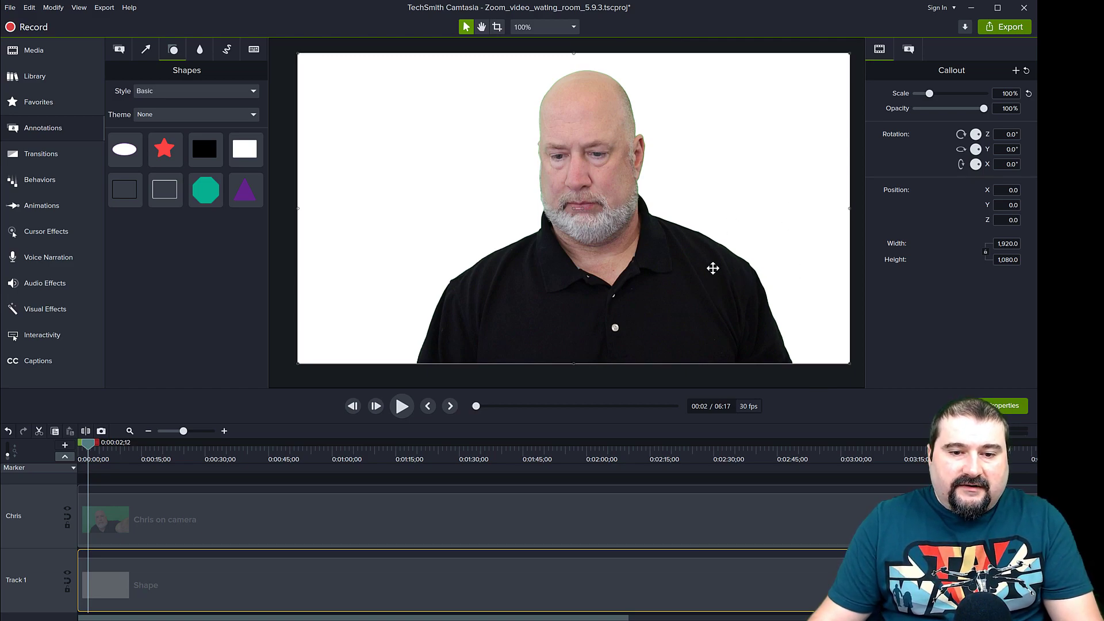
# Step: Select the camera clip and set its Remove a Color tolerance to 32%
pyautogui.click(711, 278)
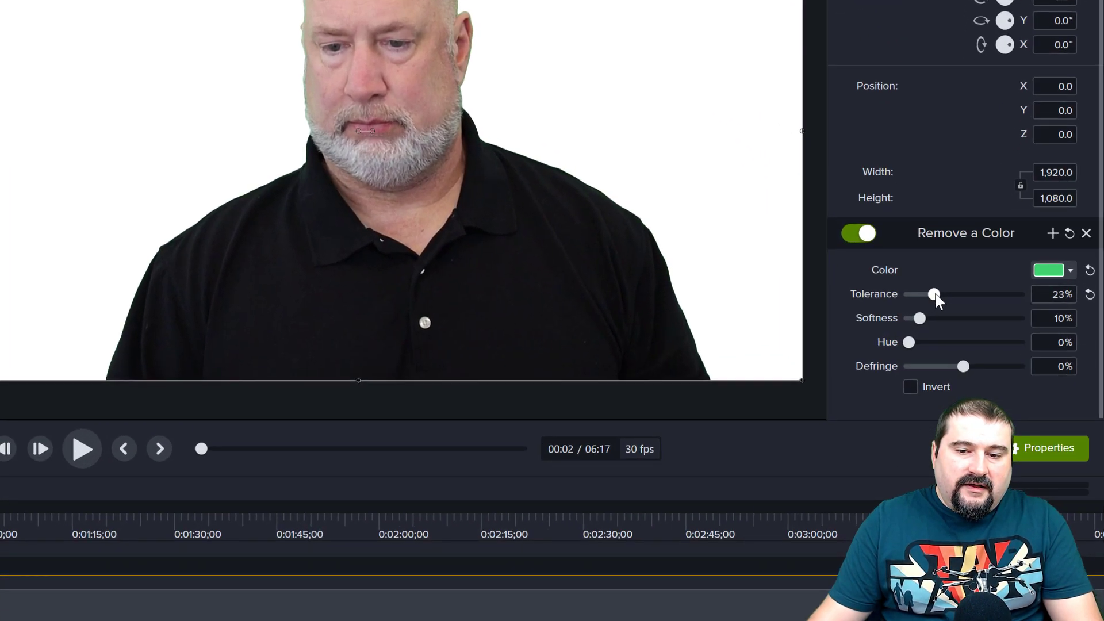
pyautogui.moveTo(936, 295); pyautogui.dragTo(952, 293)
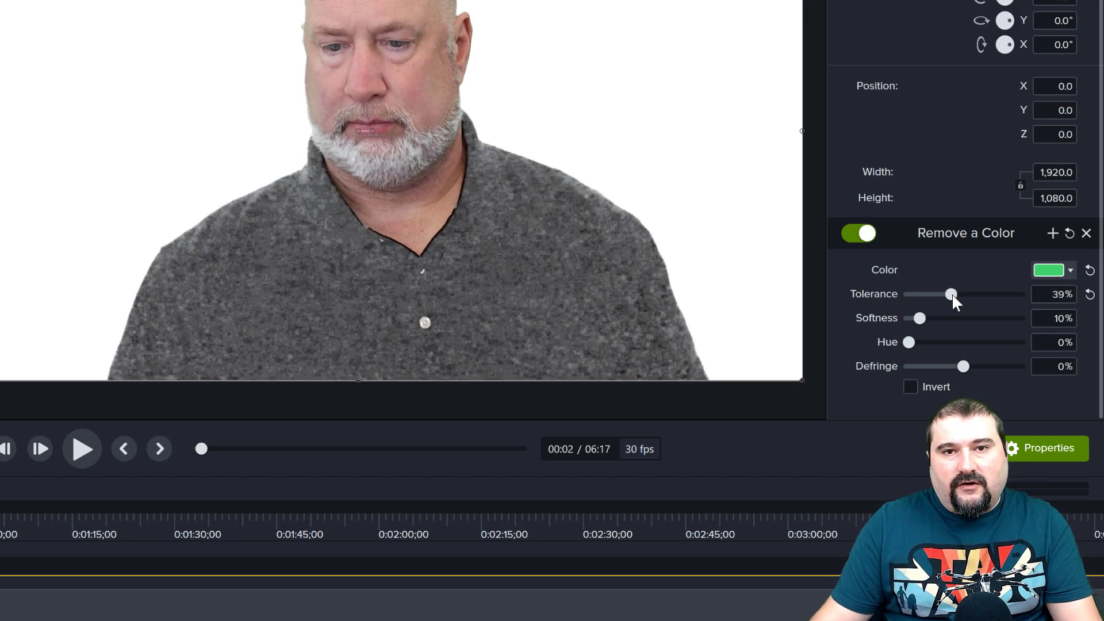
pyautogui.moveTo(951, 293); pyautogui.dragTo(944, 294)
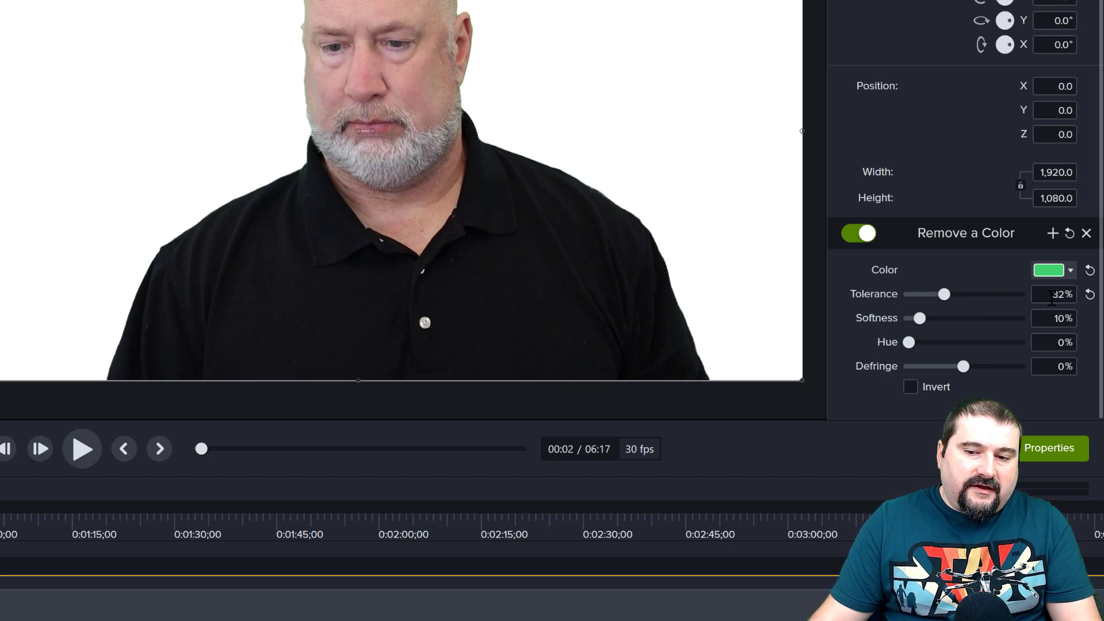
# Step: Try Remove a Color tolerance values up to 38% in small increments and settle on 33%
pyautogui.doubleClick(1047, 294)
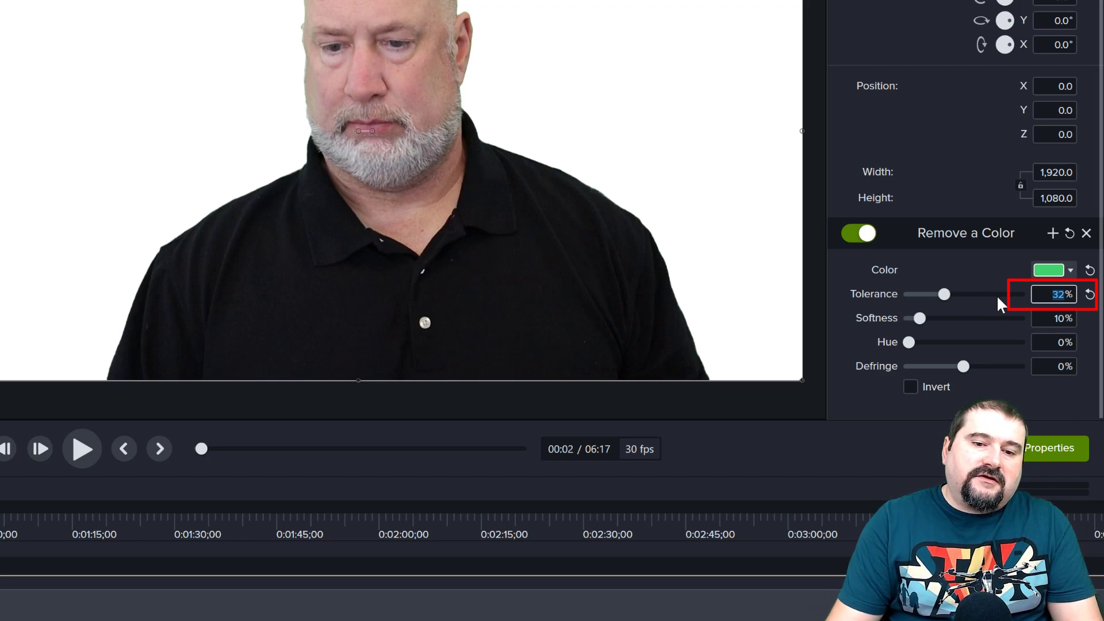
pyautogui.press('Up')
pyautogui.press('Up')
pyautogui.press('Up')
pyautogui.press('Up')
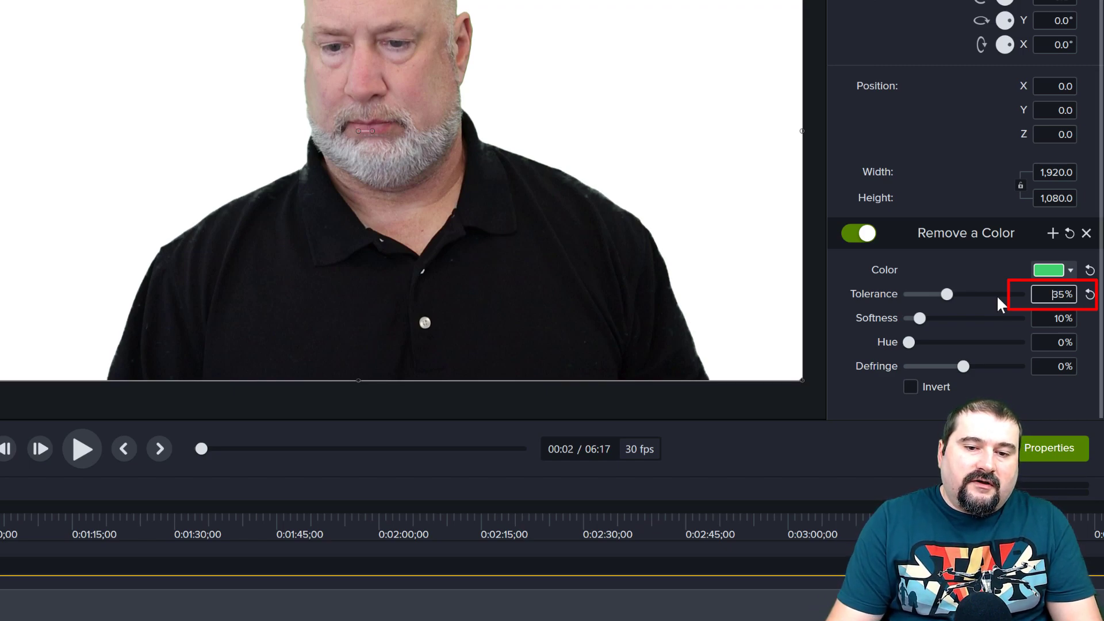
pyautogui.press('Up')
pyautogui.press('Down')
pyautogui.press('Down')
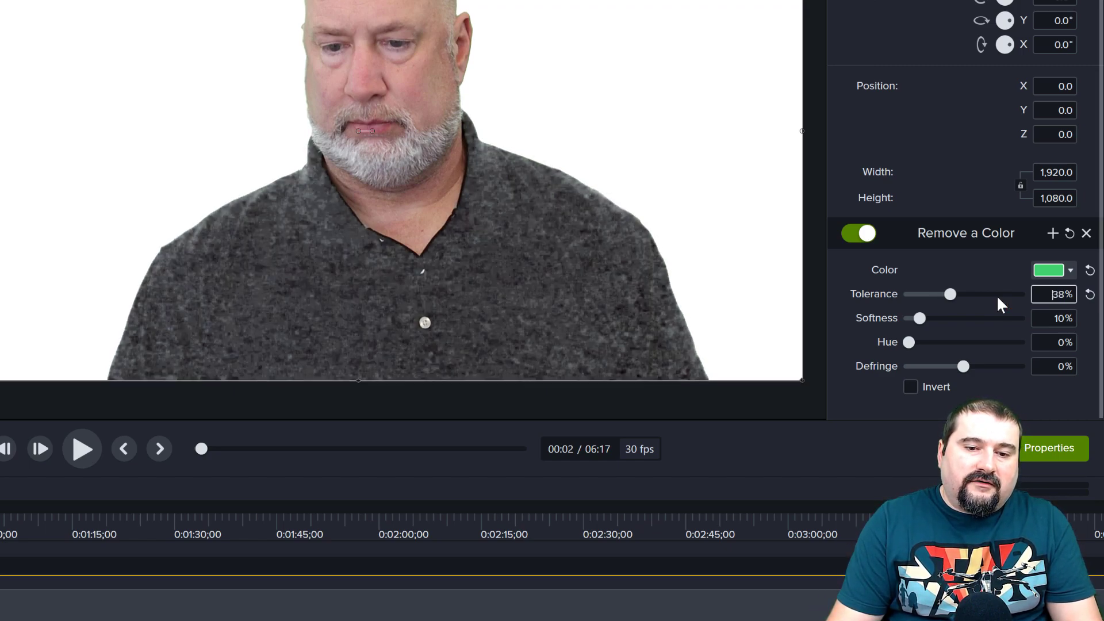
pyautogui.press('Down')
pyautogui.press('Down')
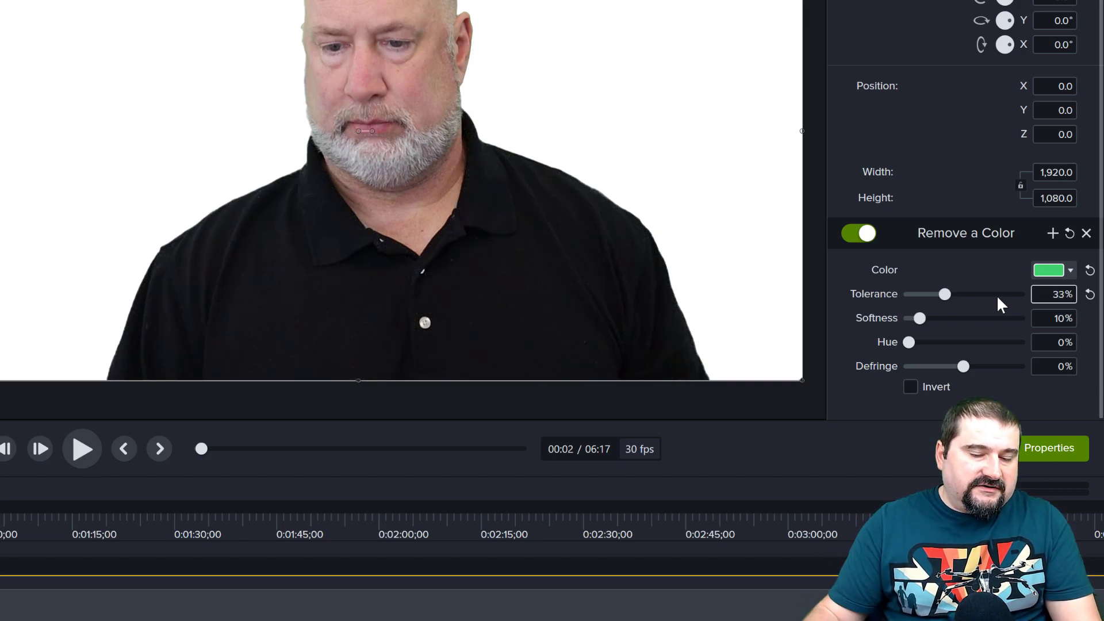
# Step: Fine-tune the Remove a Color tolerance to 30%, checking the shirt's collar and shoulder edges up close
pyautogui.scroll(3, 288, 190)
pyautogui.scroll(3, 287, 189)
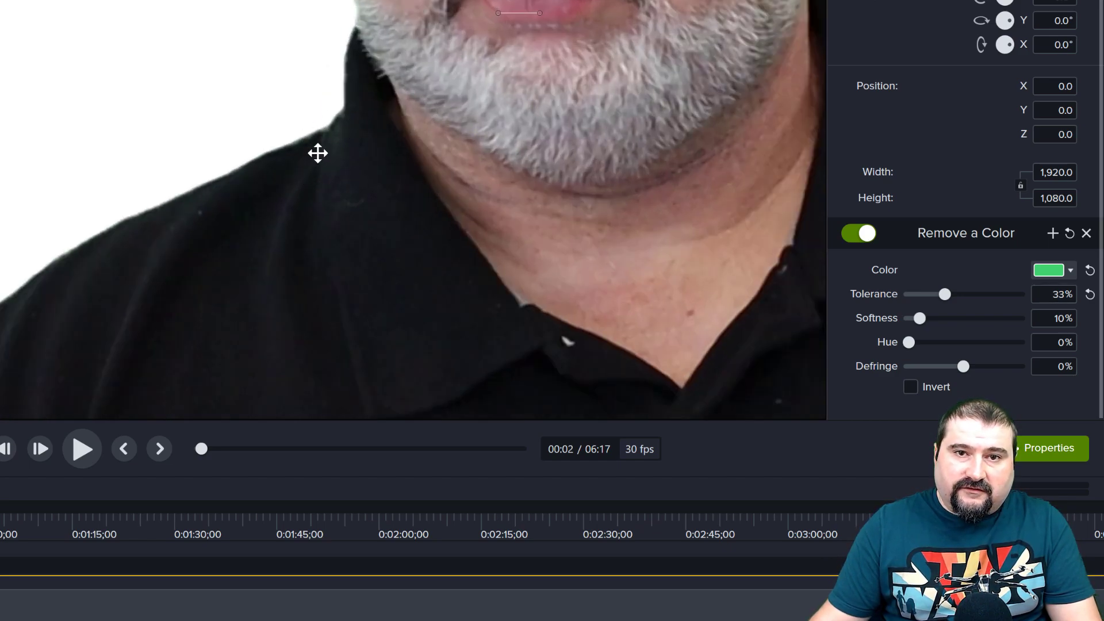
pyautogui.click(1053, 294)
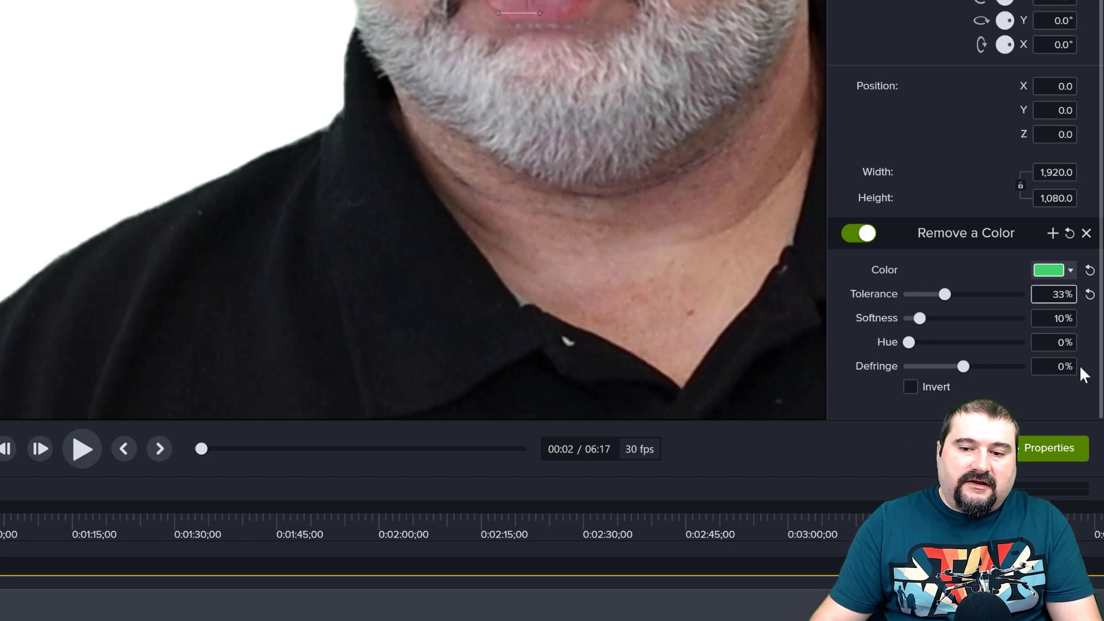
pyautogui.press('Up')
pyautogui.press('Up')
pyautogui.press('Down')
pyautogui.press('Up')
pyautogui.press('Up')
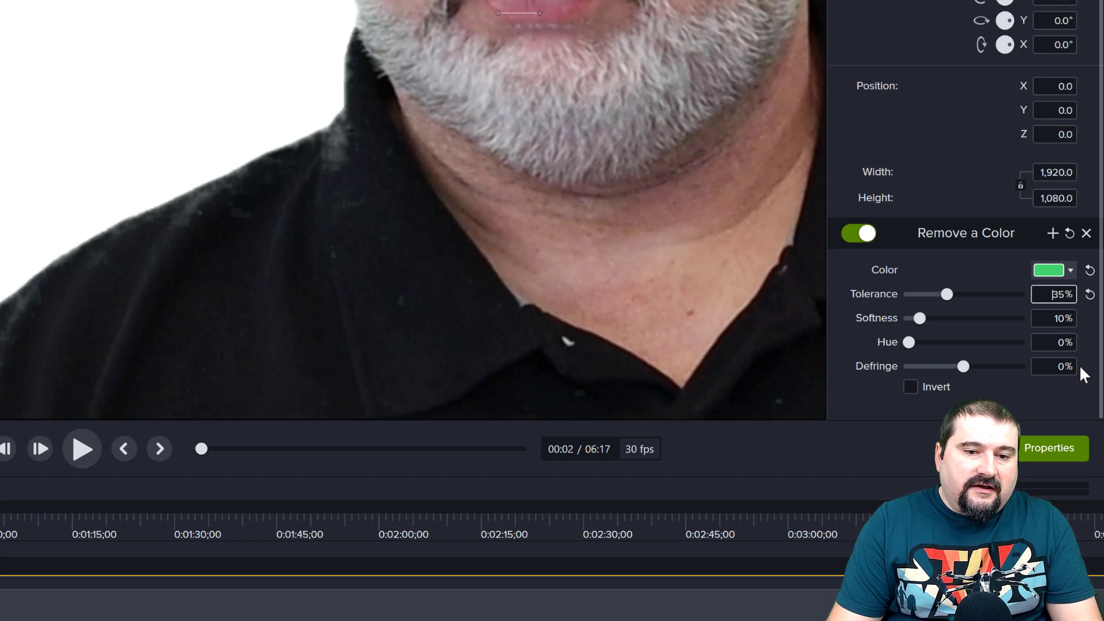
pyautogui.press('Down')
pyautogui.press('Down')
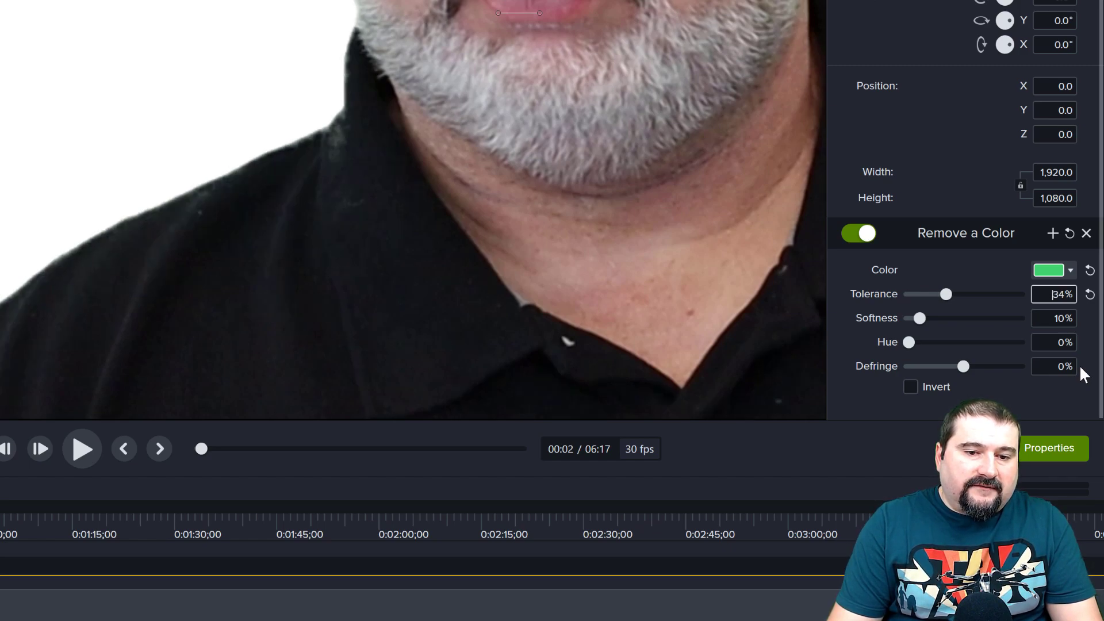
pyautogui.press('Down')
pyautogui.press('Down')
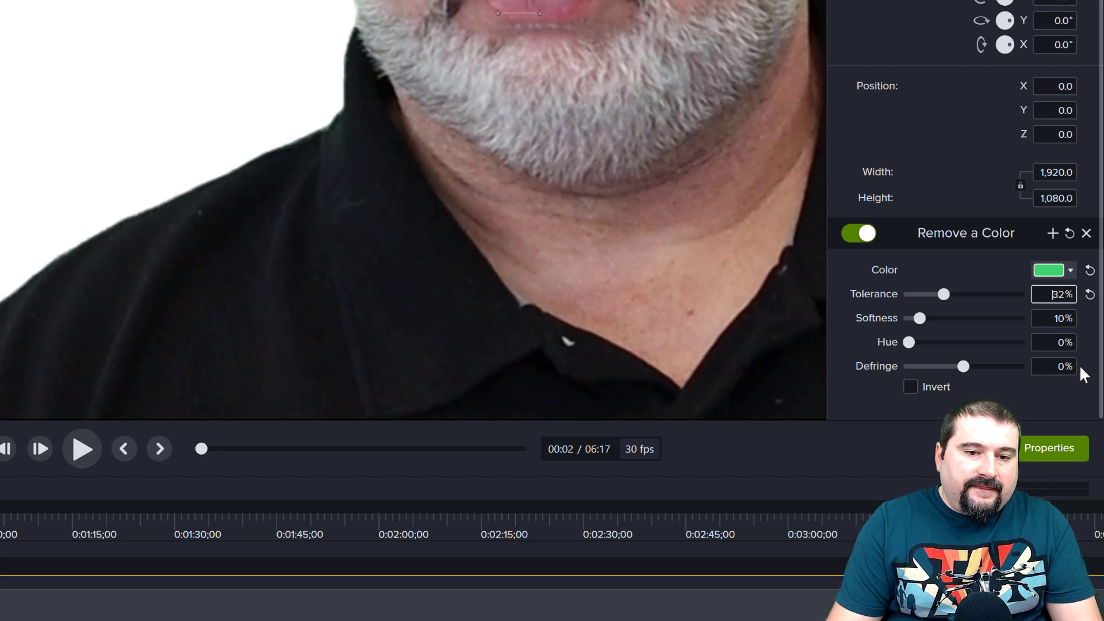
pyautogui.press('Down')
pyautogui.press('Down')
pyautogui.press('Up')
pyautogui.press('Down')
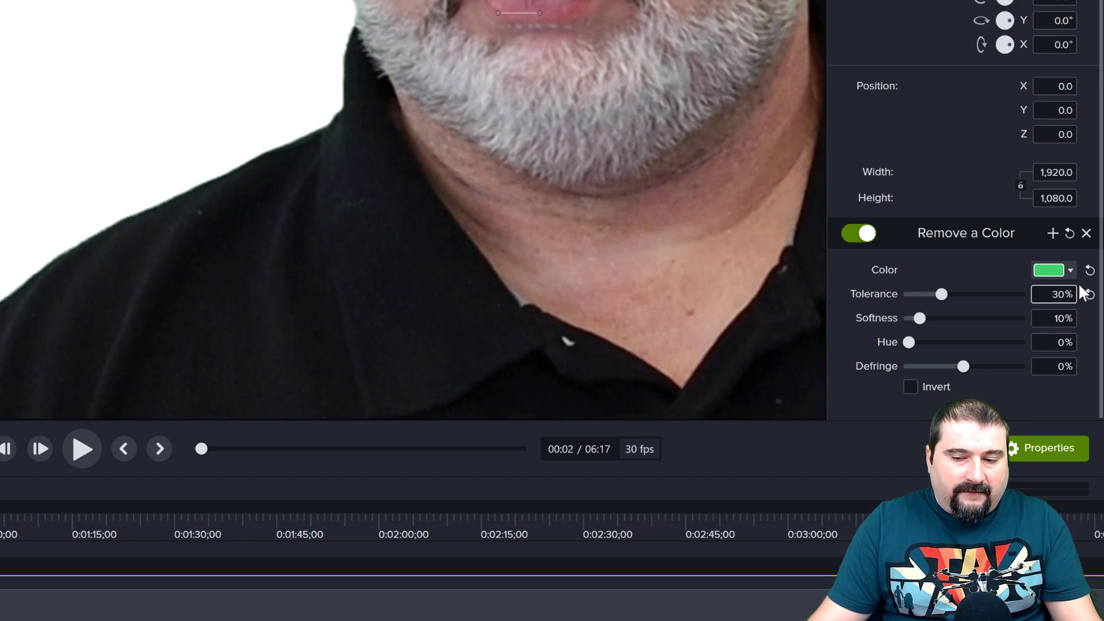
pyautogui.scroll(-6, 661, 192)
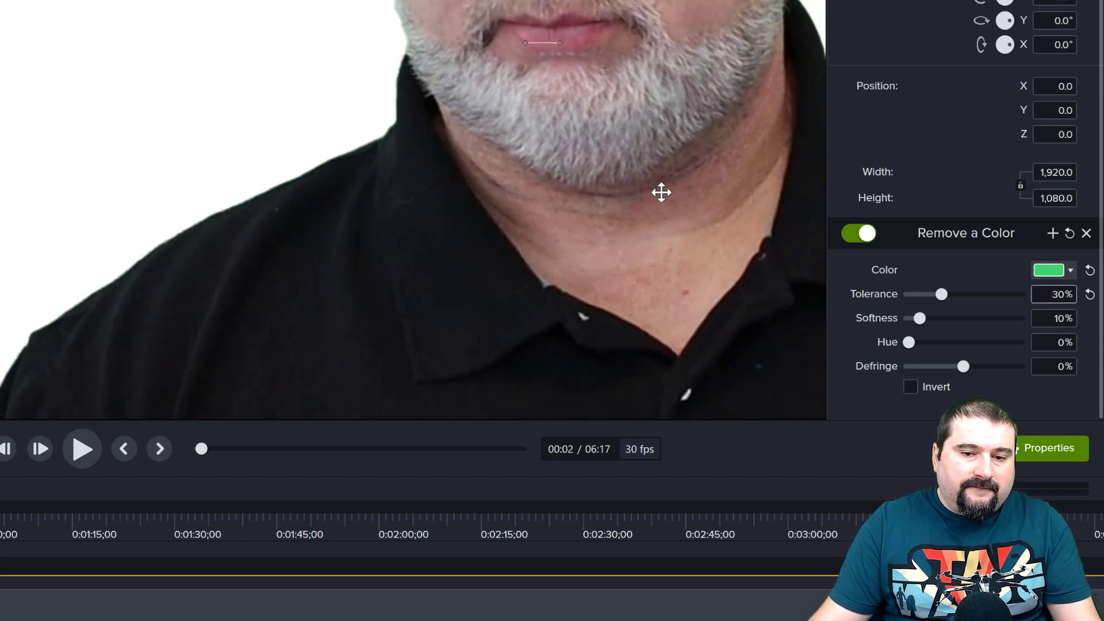
# Step: Scale the camera clip down to about 1,562 × 878.6 and position it at about X 326, Y -100.7, resting on the canvas's bottom edge
pyautogui.press('space')
pyautogui.moveTo(603, 222); pyautogui.dragTo(346, 233)
pyautogui.moveTo(459, 352); pyautogui.dragTo(525, 348)
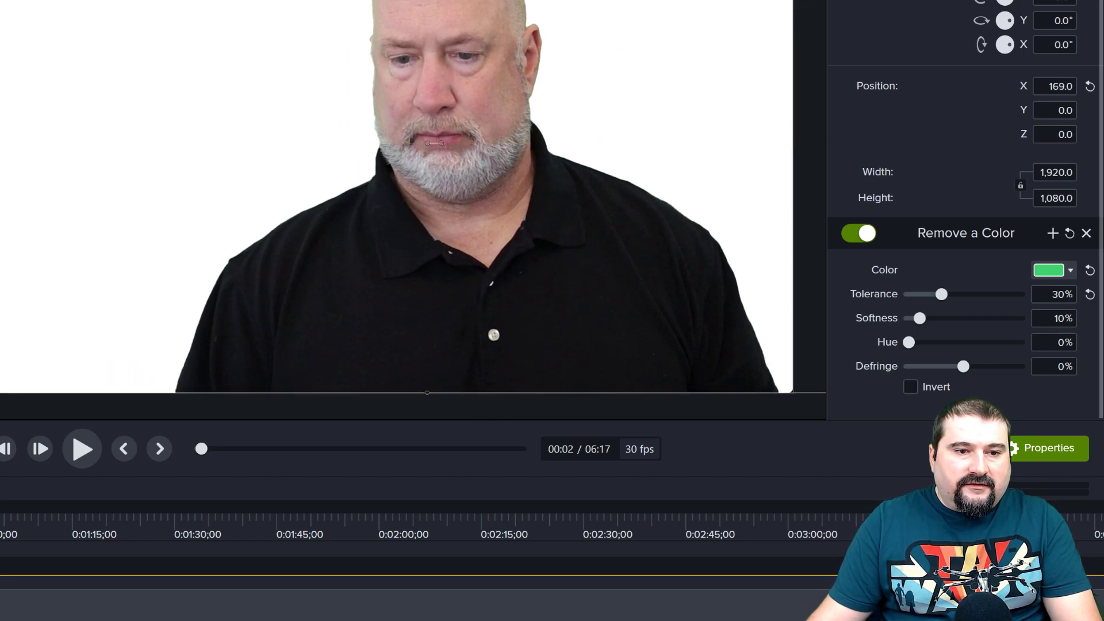
pyautogui.moveTo(0, 0); pyautogui.dragTo(148, 10)
pyautogui.moveTo(540, 296)
pyautogui.mouseDown()
pyautogui.moveTo(500, 297)
pyautogui.moveTo(529, 298)
pyautogui.mouseUp()
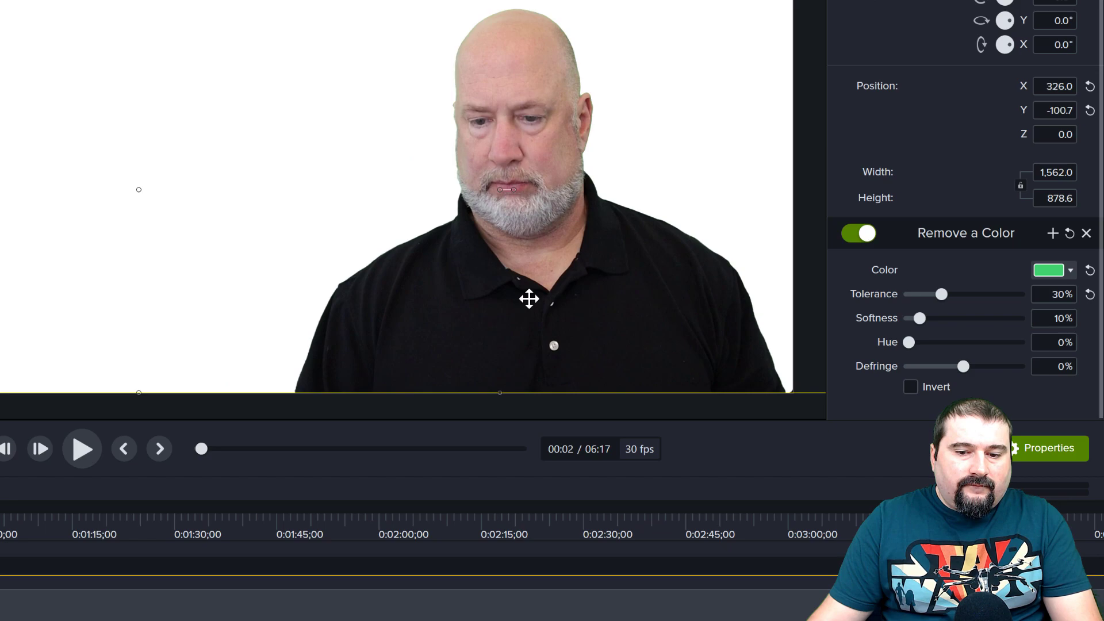
# Step: Change the white background rectangle's solid fill to dark red
pyautogui.click(53, 138)
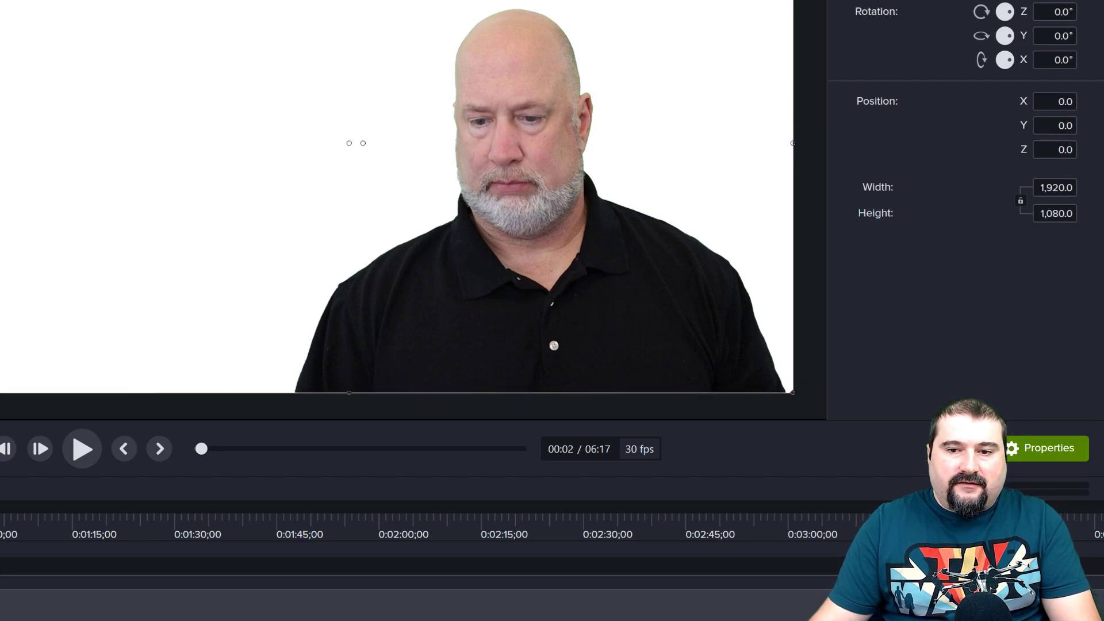
pyautogui.click(998, 0)
pyautogui.click(1071, 68)
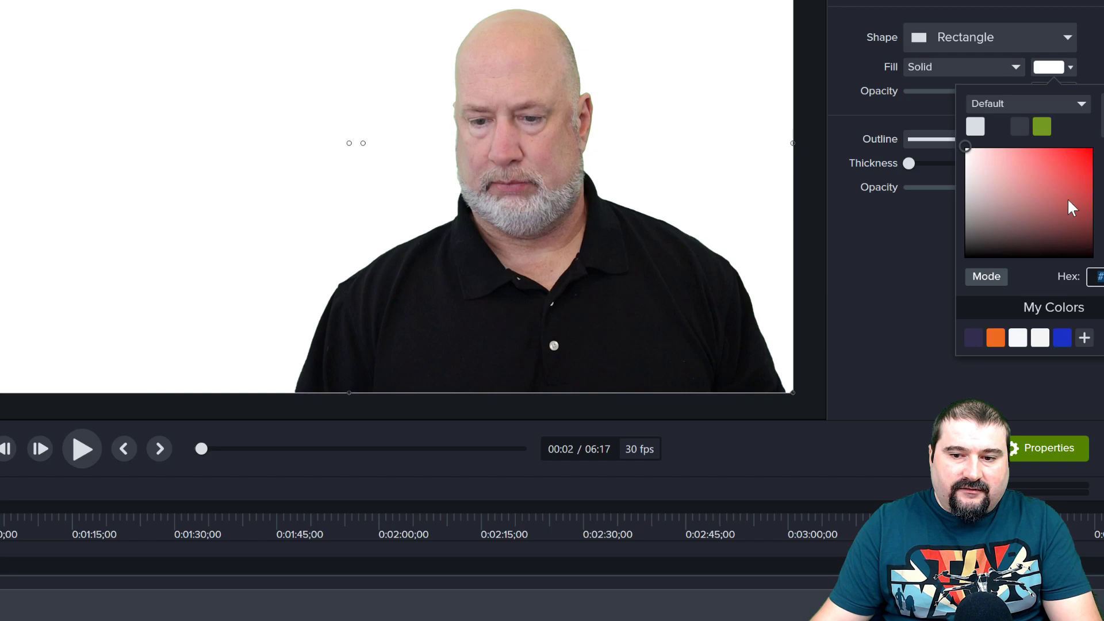
pyautogui.click(1084, 190)
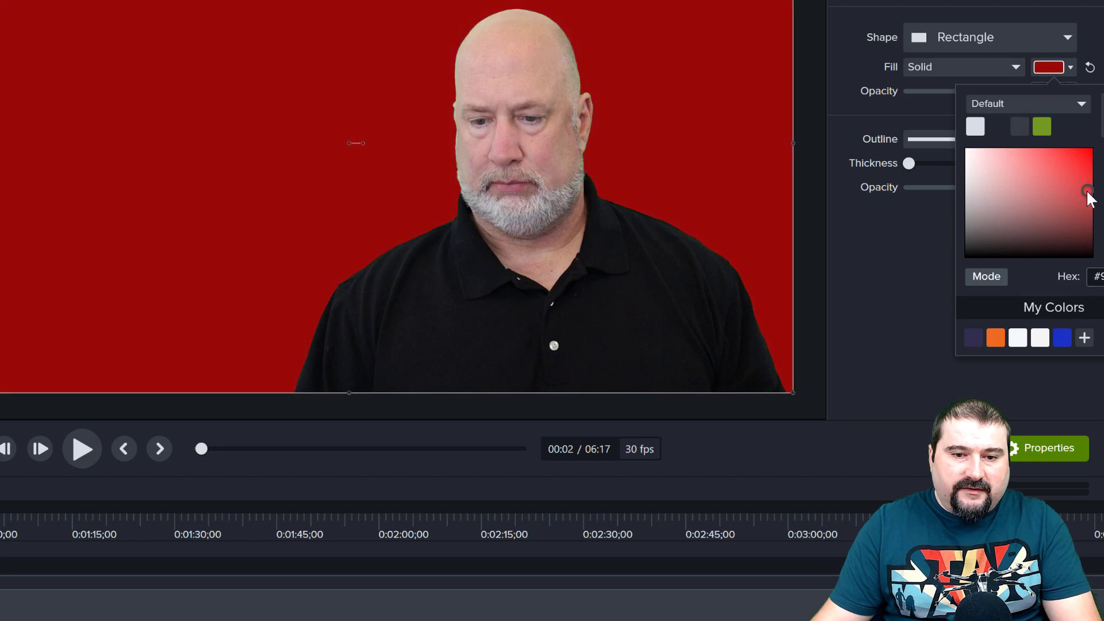
pyautogui.click(841, 394)
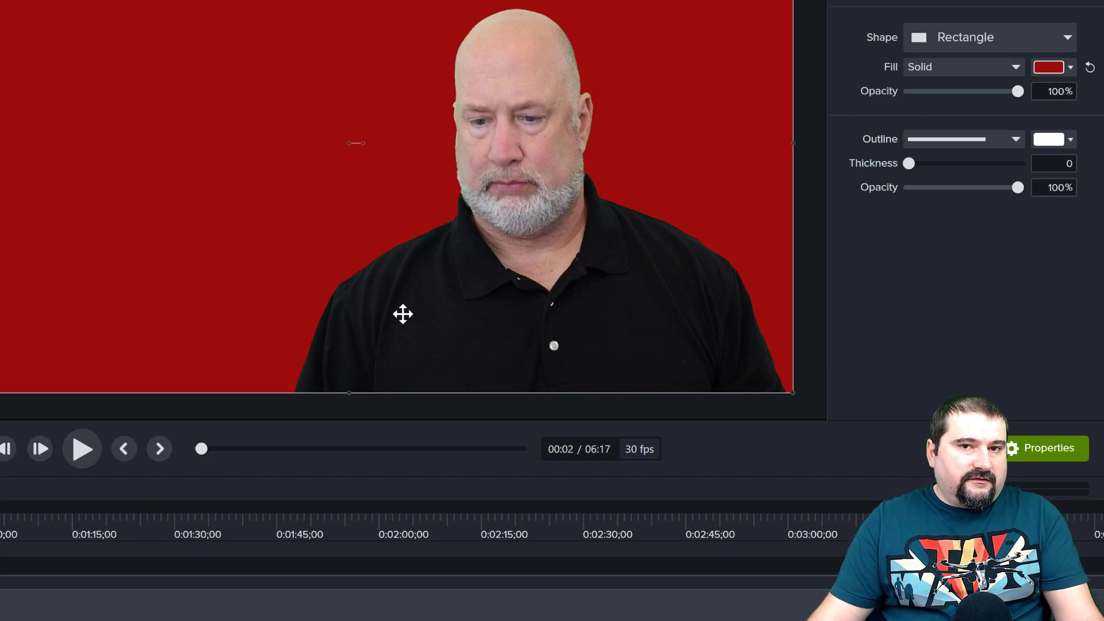
# Step: Select the camera clip and examine the keyed edges around the shirt and beard up close against the red backdrop
pyautogui.click(413, 300)
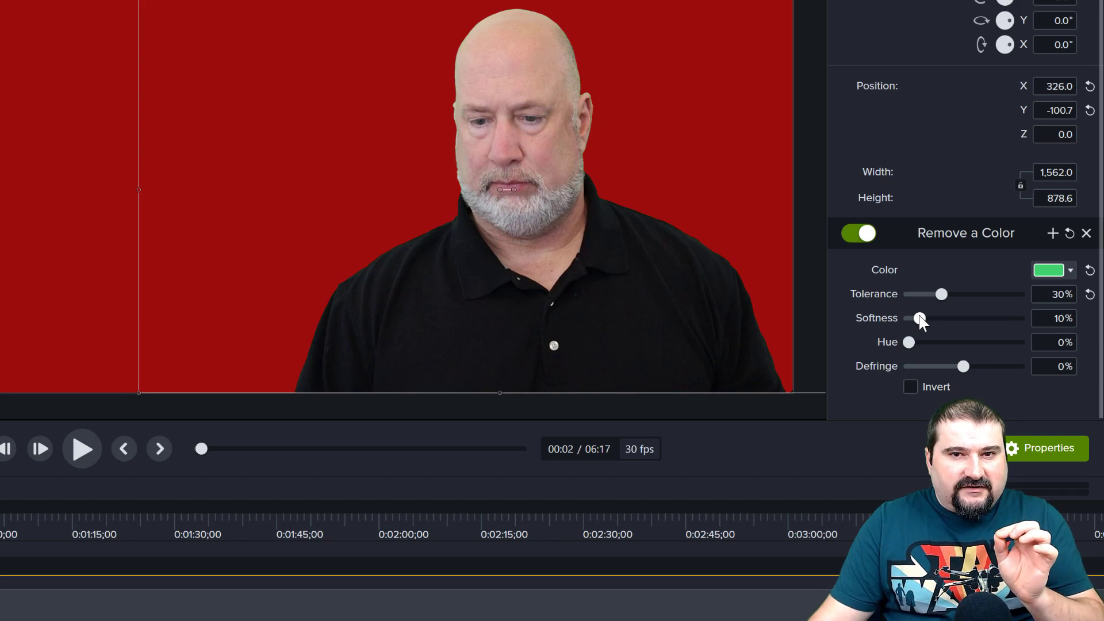
pyautogui.scroll(6, 709, 333)
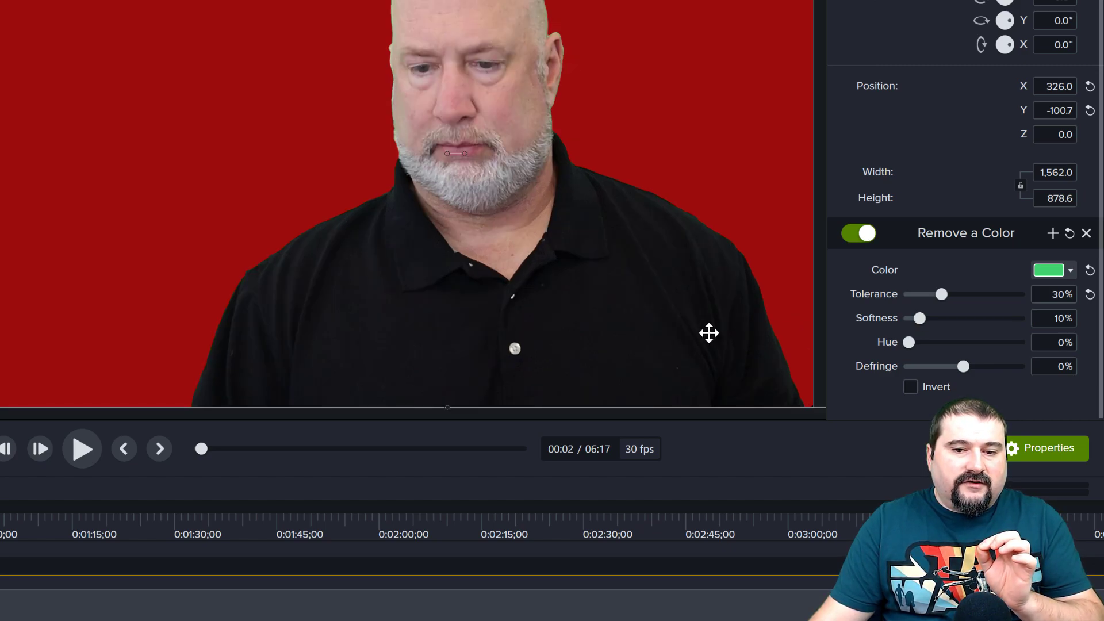
pyautogui.scroll(-2, 709, 333)
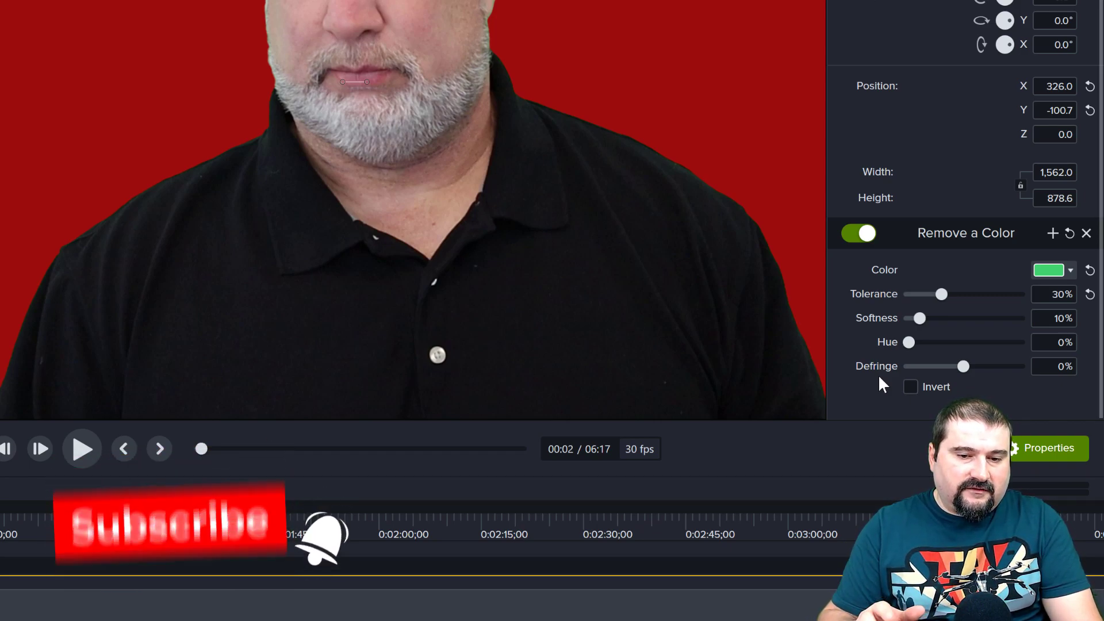
pyautogui.scroll(-5, 504, 205)
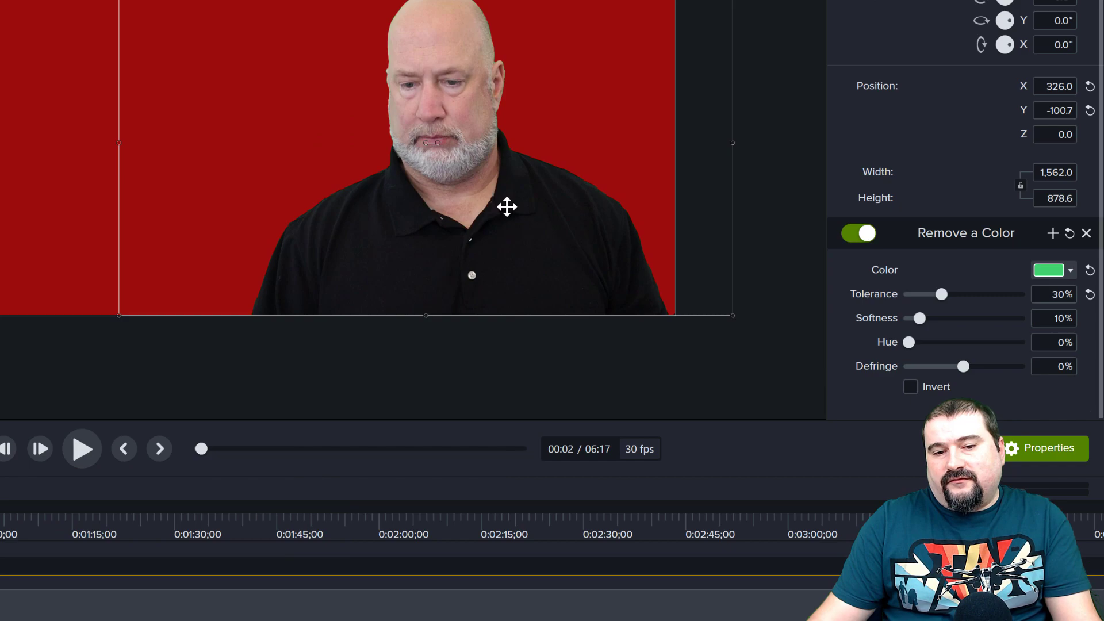